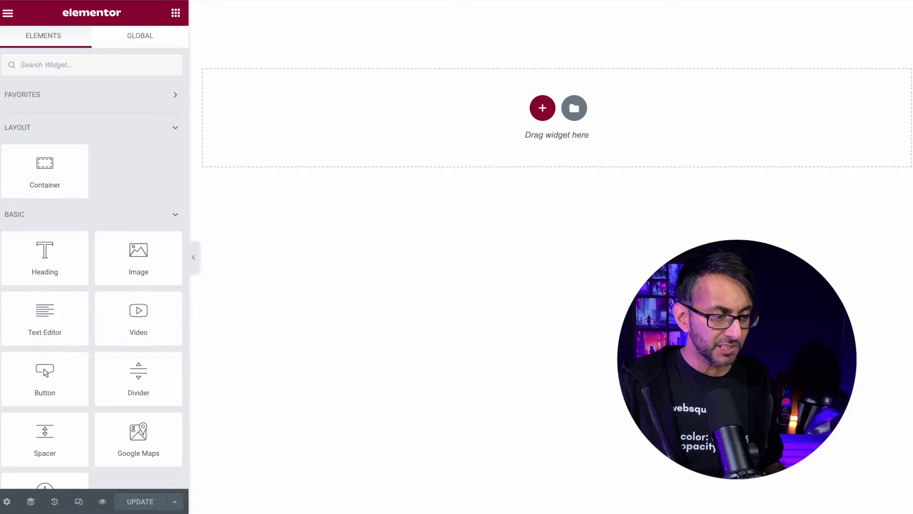
Step: Search widgets for 'loop' and drag a Loop Carousel onto the top of the page
click(113, 58)
text(loop)
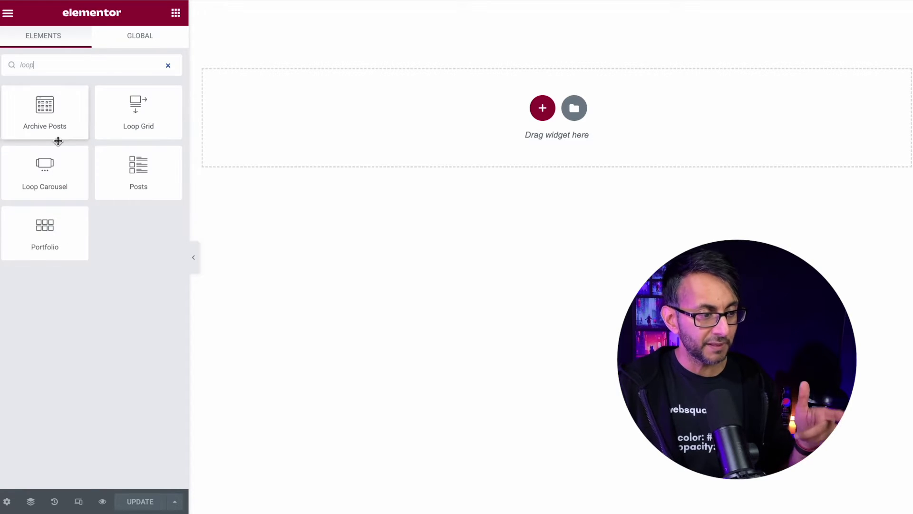
drag(45, 167, 333, 106)
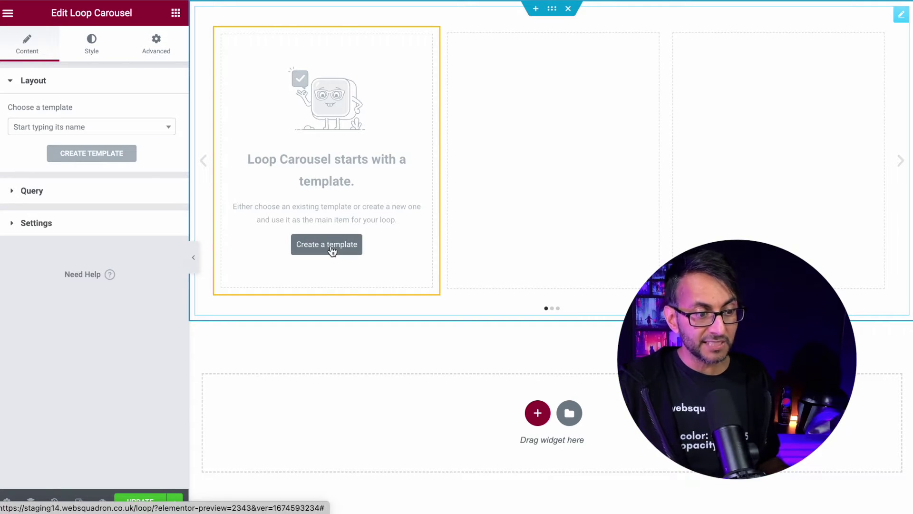
click(330, 246)
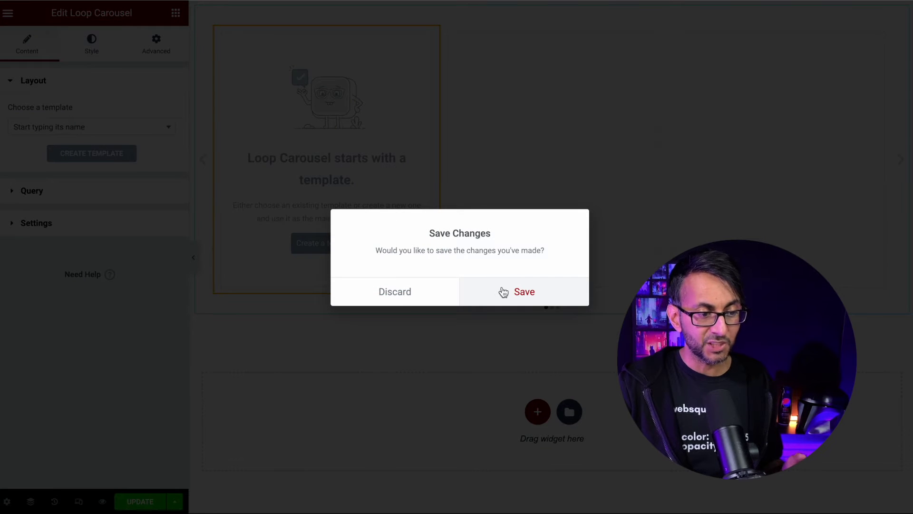
Step: Save the page to reach a blank loop item template and search widgets for 'call'
click(505, 292)
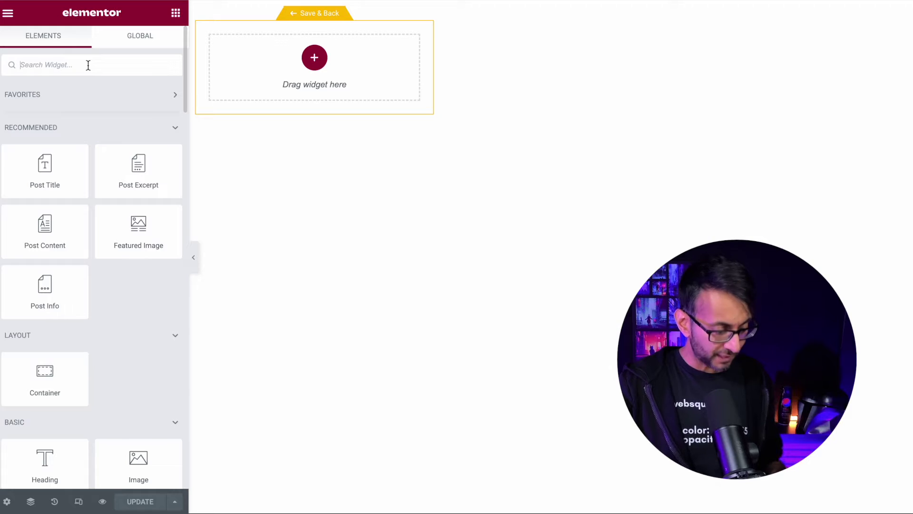
text(call)
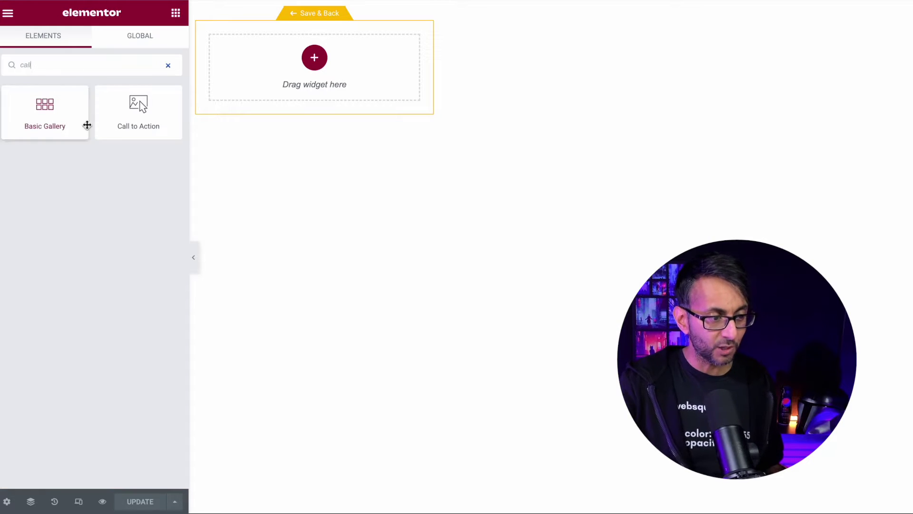
Step: Drag a Call to Action into the template container and switch its skin to Cover
drag(86, 123, 274, 62)
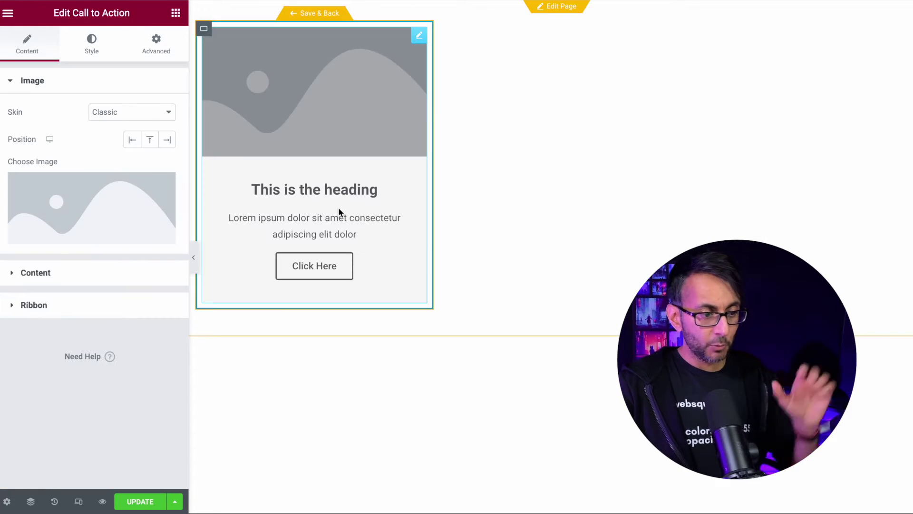
click(132, 144)
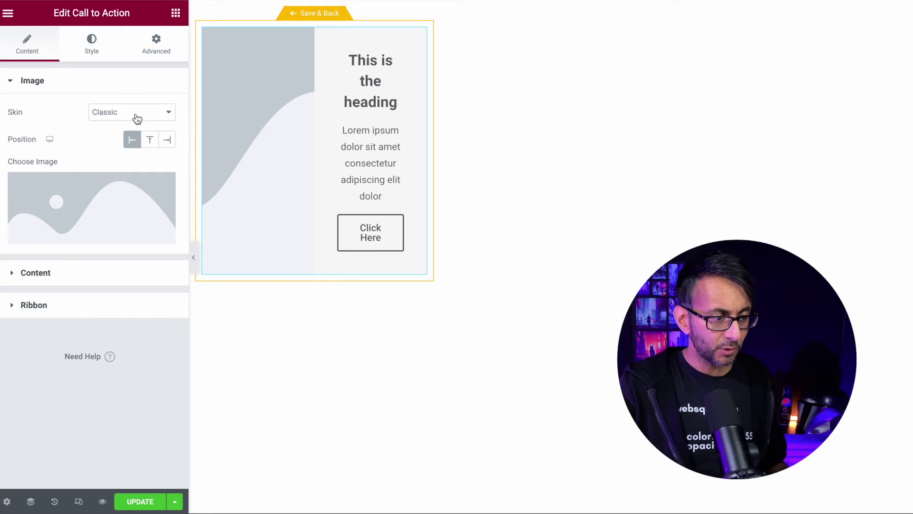
click(123, 90)
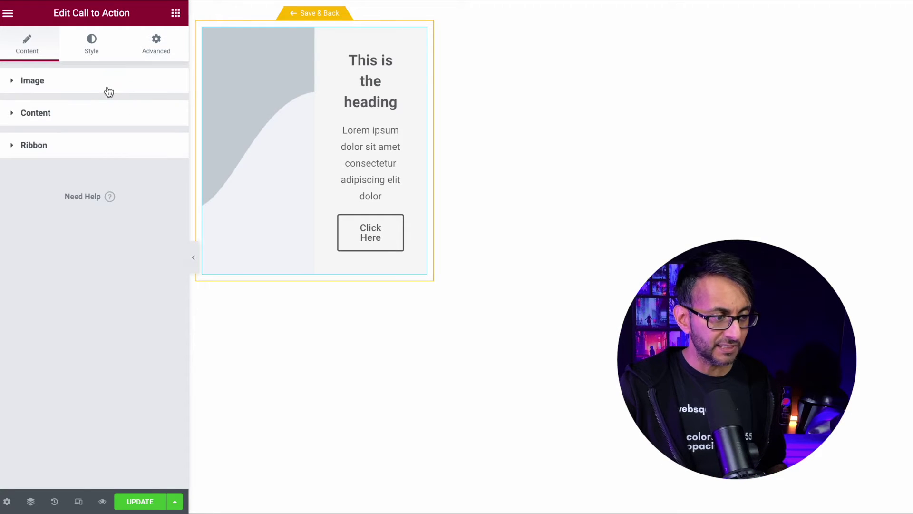
click(28, 86)
click(109, 113)
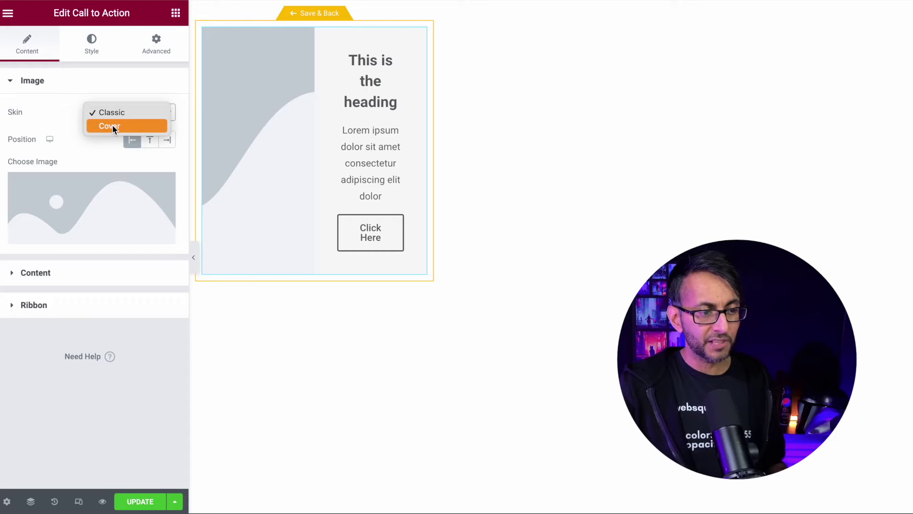
click(112, 127)
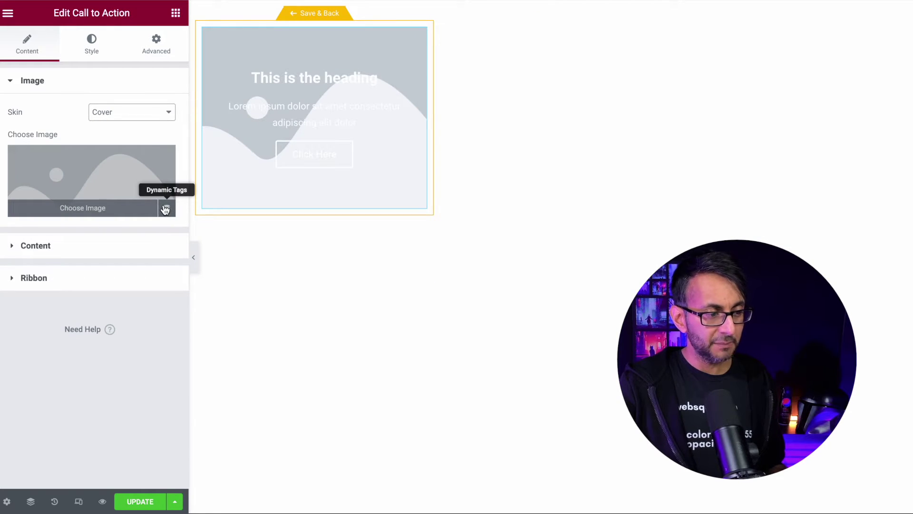
Step: Bind the call-to-action image to Featured Image and delete the placeholder title
click(166, 210)
click(106, 251)
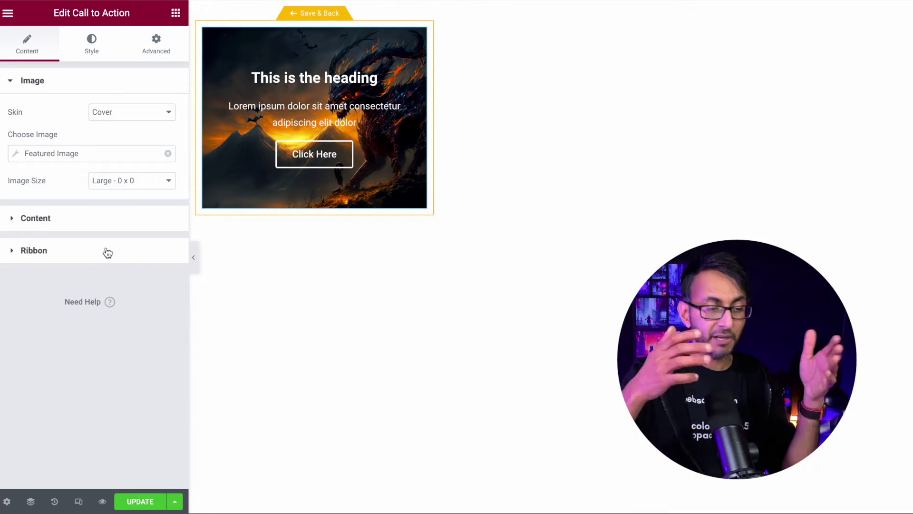
click(66, 218)
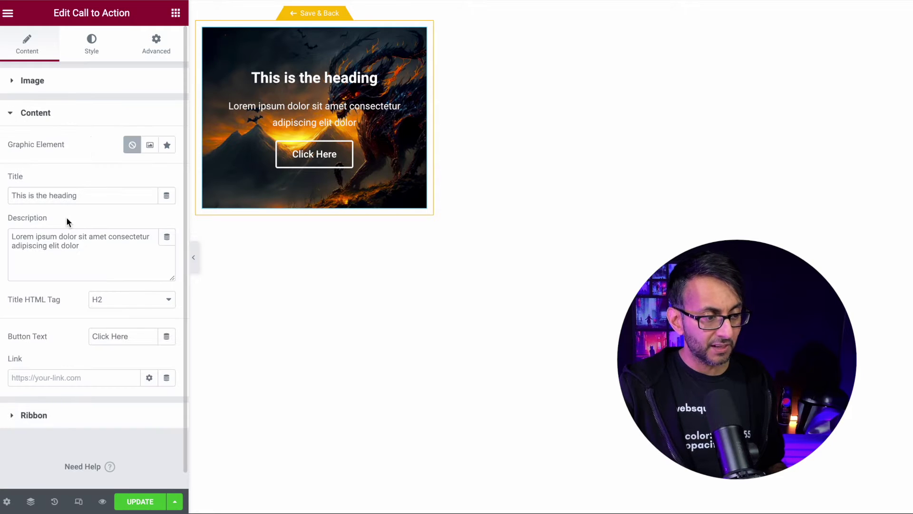
click(128, 199)
drag(128, 199, 1, 199)
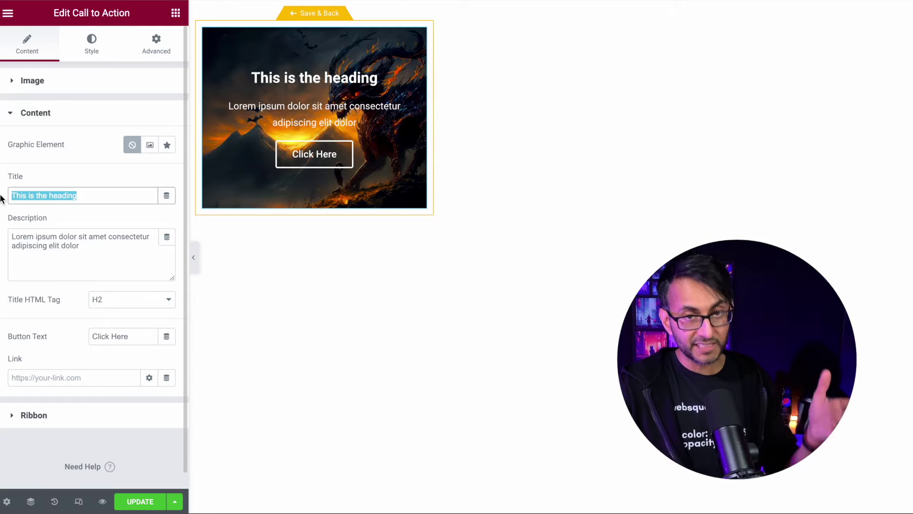
key(BackSpace)
Step: Delete the placeholder description, leaving only the Click Here button
click(110, 249)
key(ctrl+a)
key(BackSpace)
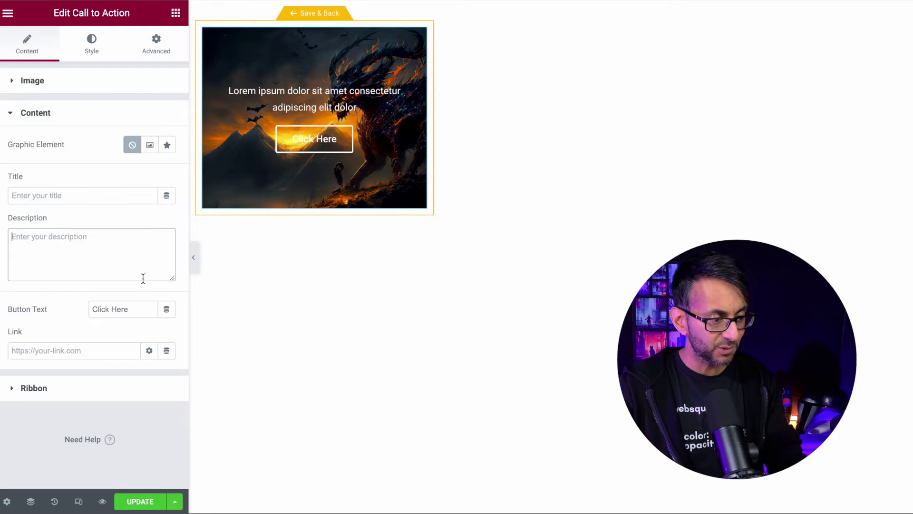
drag(142, 310, 91, 307)
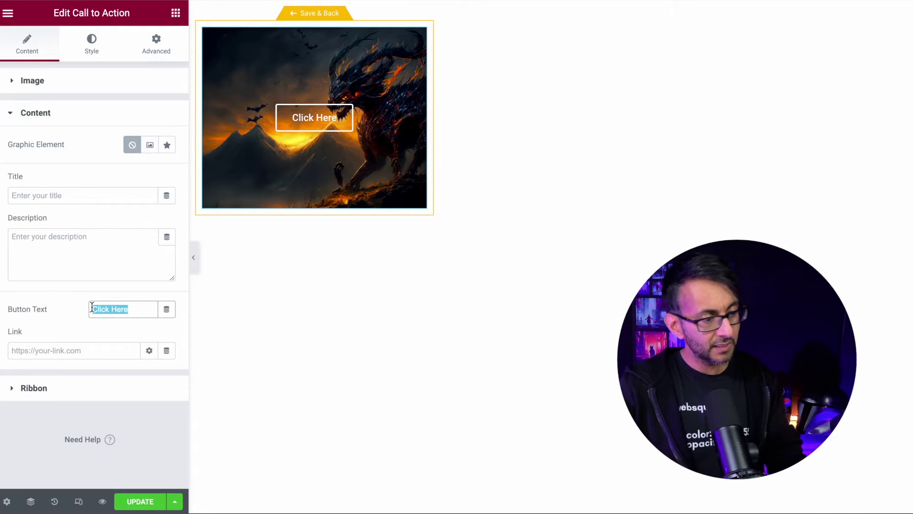
click(99, 266)
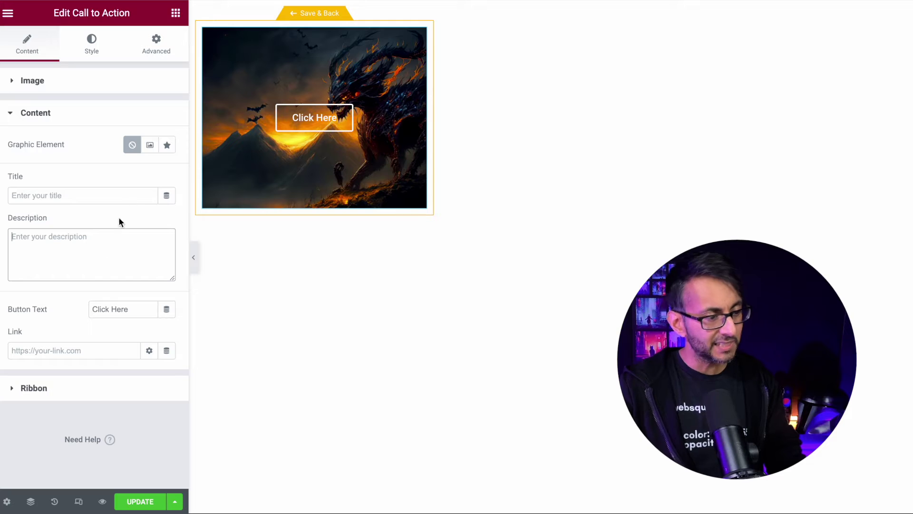
click(168, 202)
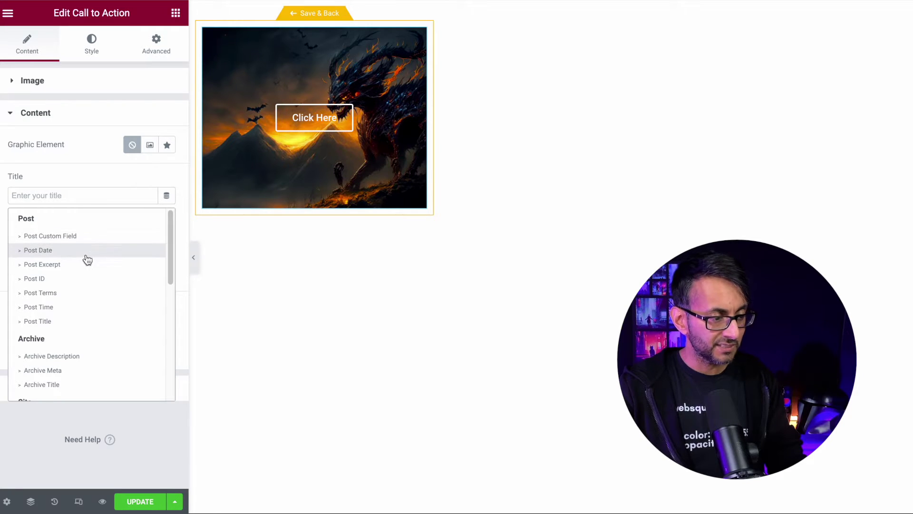
click(91, 176)
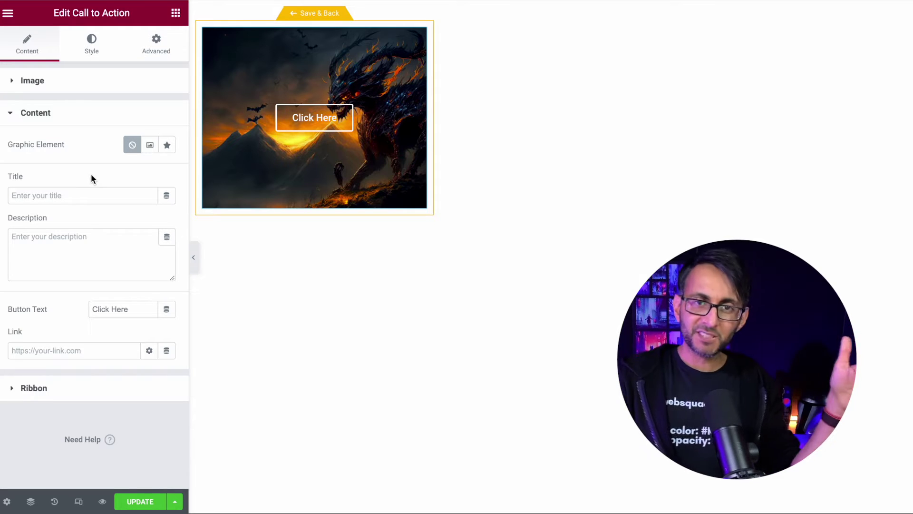
click(68, 81)
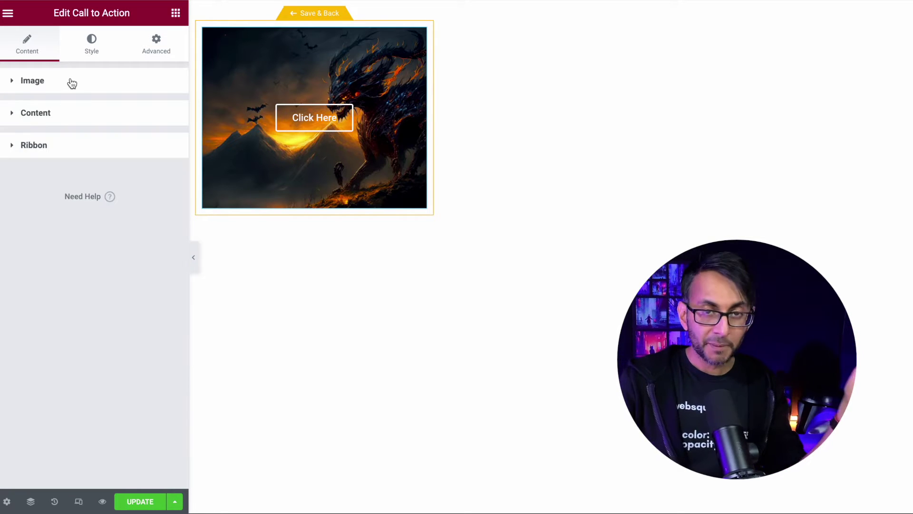
Step: Reapply the Featured Image tag and bind the heading to the dynamic Post Title
click(37, 81)
click(168, 153)
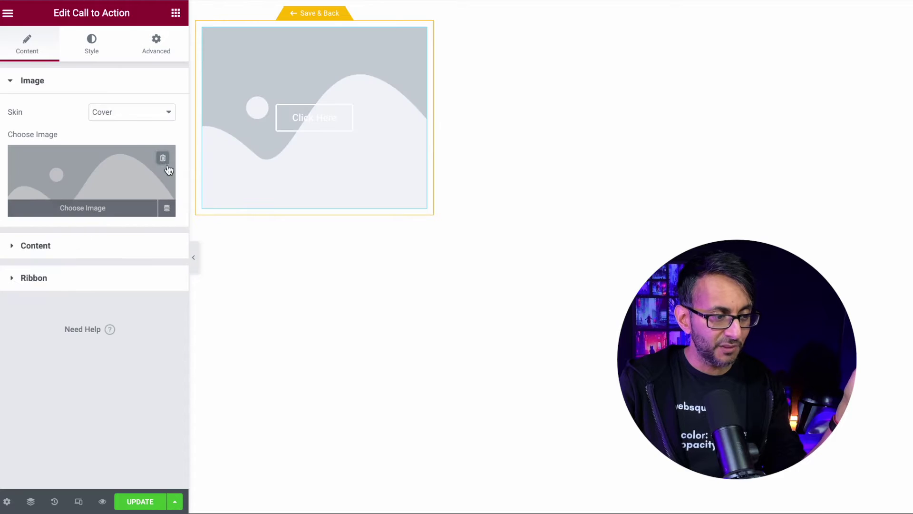
click(169, 209)
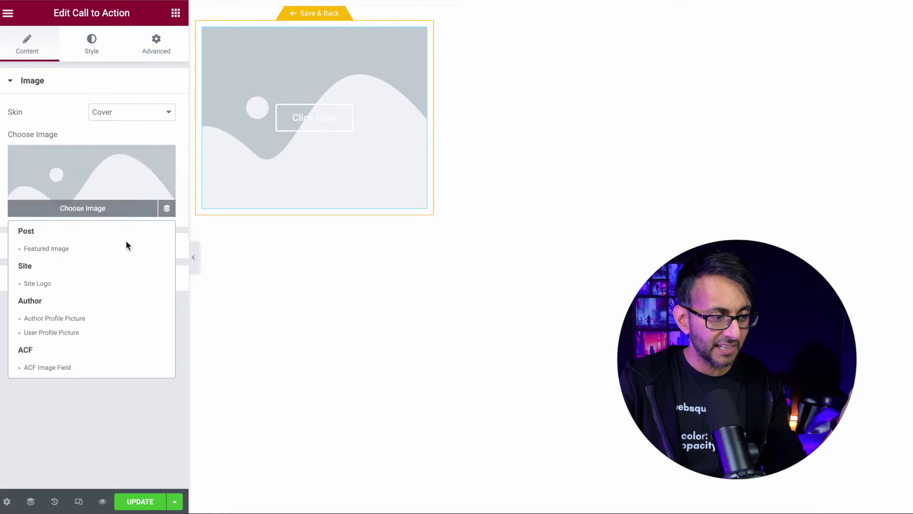
click(76, 250)
click(62, 220)
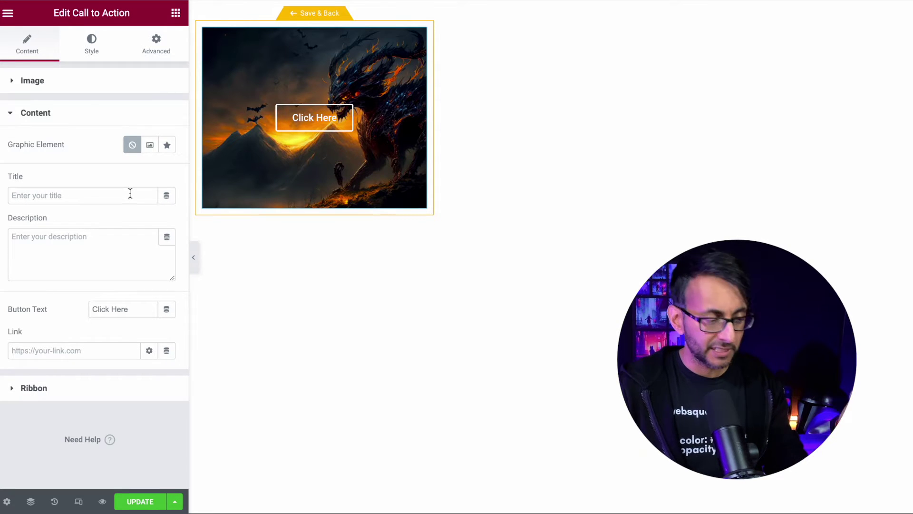
click(167, 196)
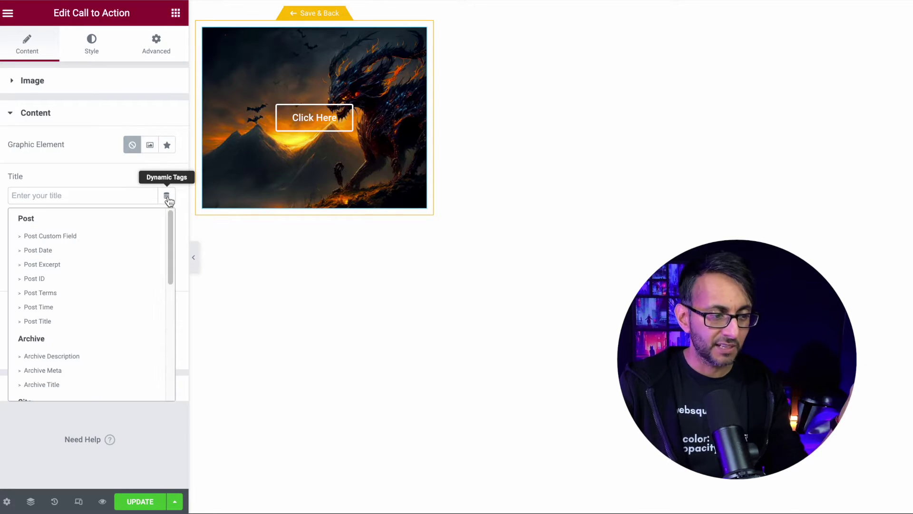
click(67, 321)
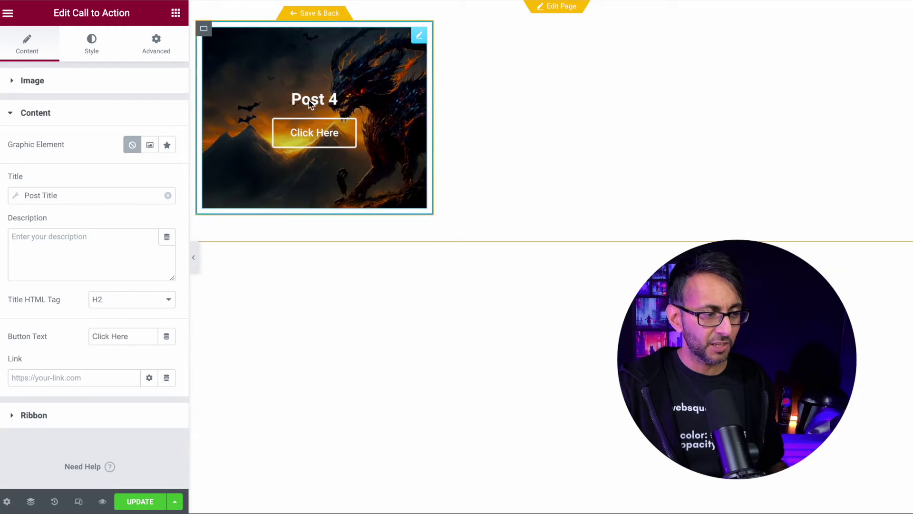
Step: Try the Post Excerpt tag on the description, then remove it again
click(166, 238)
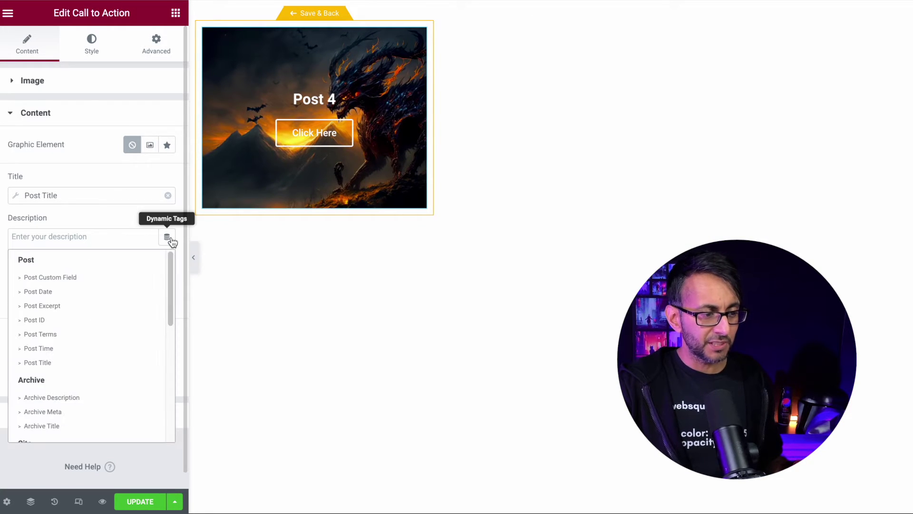
click(100, 309)
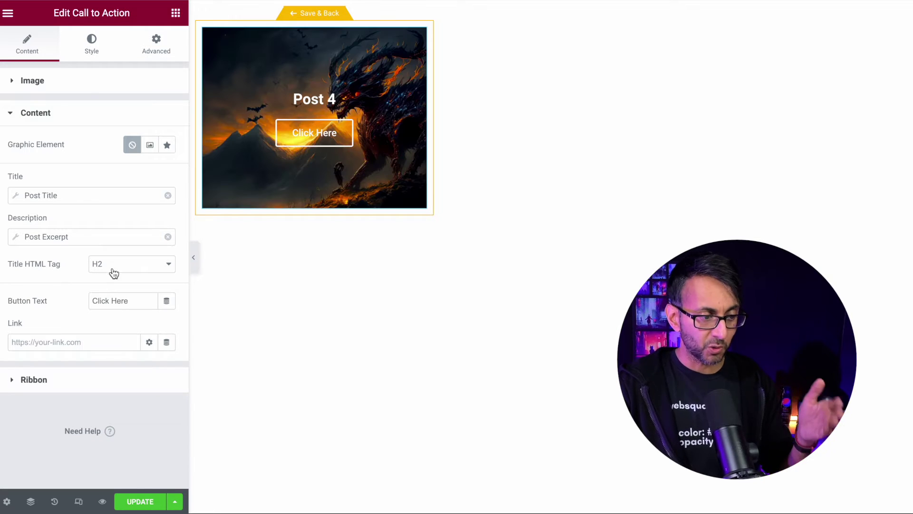
click(168, 237)
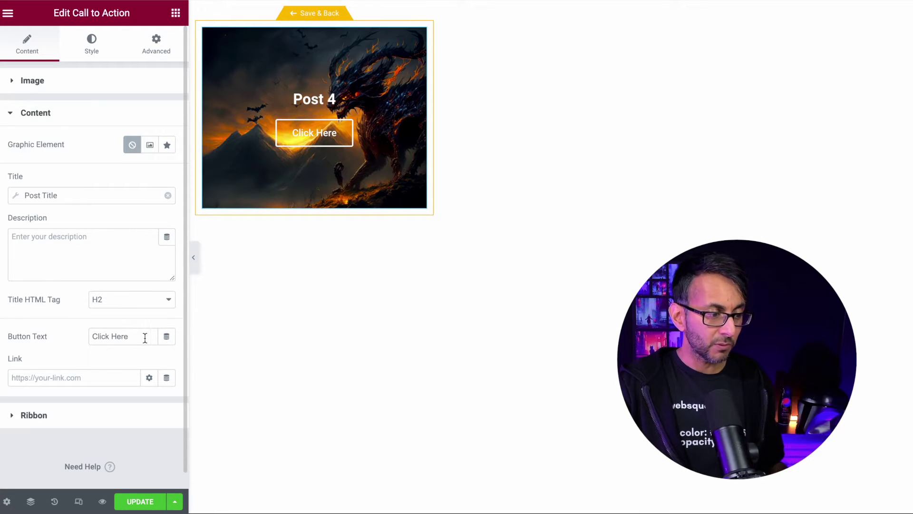
Step: Change the button text to 'Read More' and link it to the dynamic Post URL
drag(143, 336, 65, 333)
text(Read Moee)
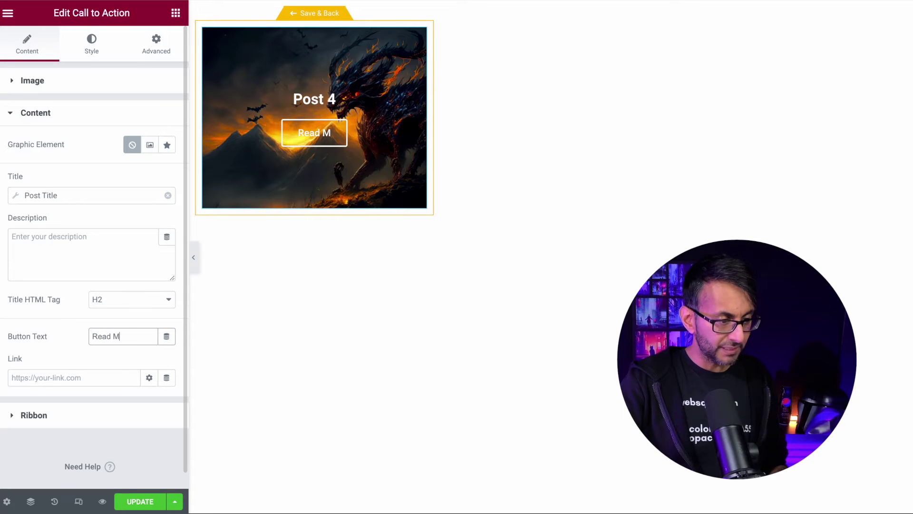
key(BackSpace)
key(BackSpace)
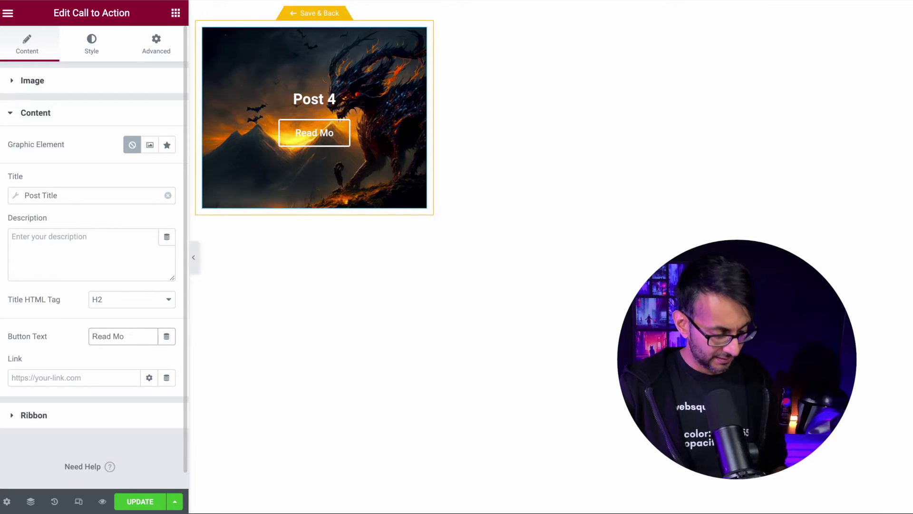
text(re)
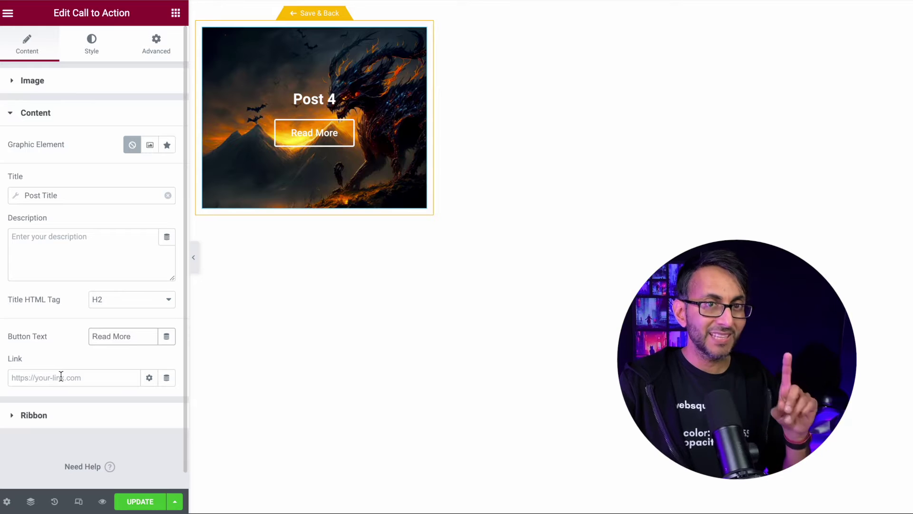
click(167, 378)
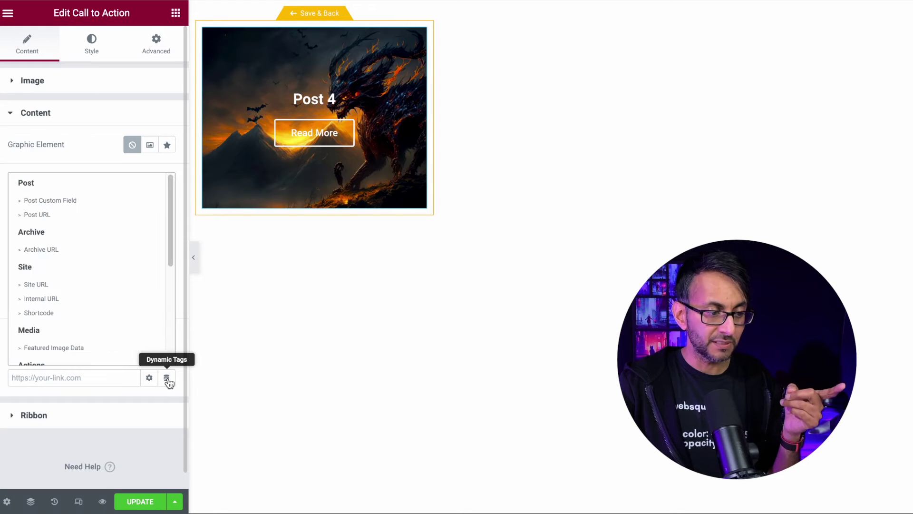
click(88, 215)
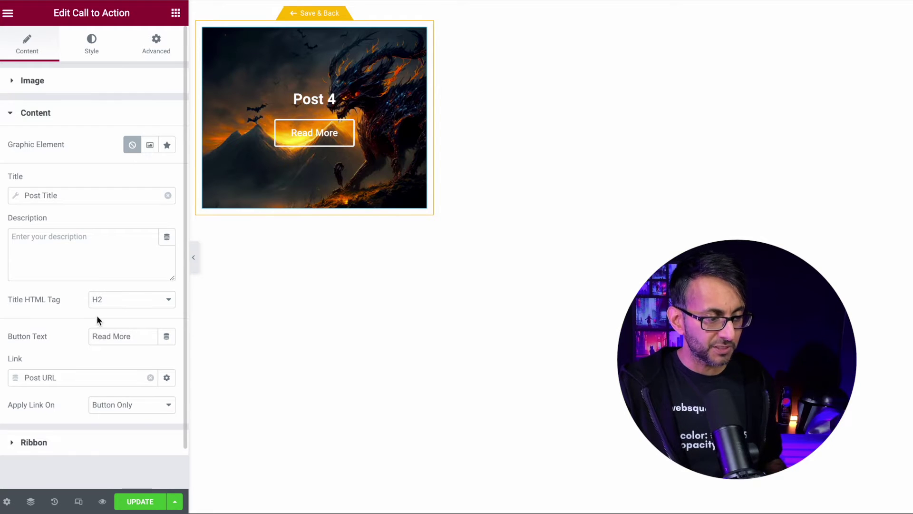
click(92, 45)
Step: In Box styling, set Alignment to Left and Vertical Position to Bottom
click(134, 158)
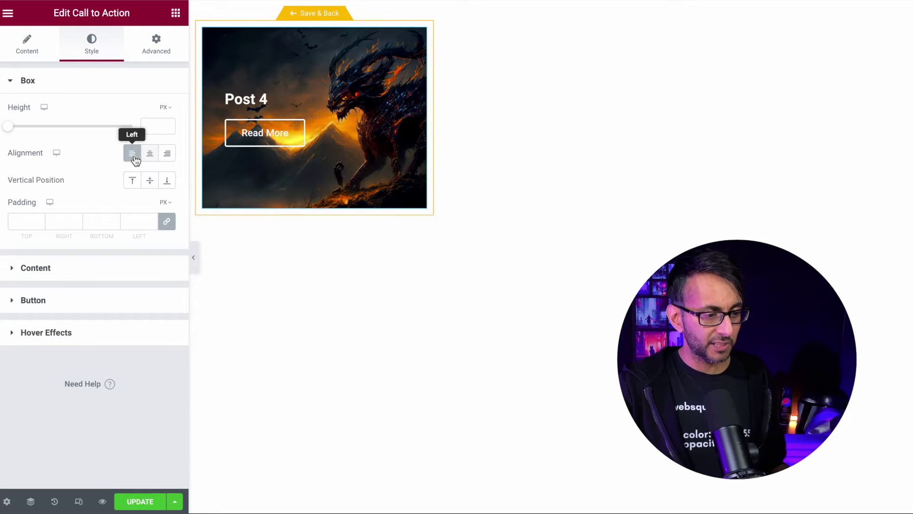
click(139, 186)
click(167, 183)
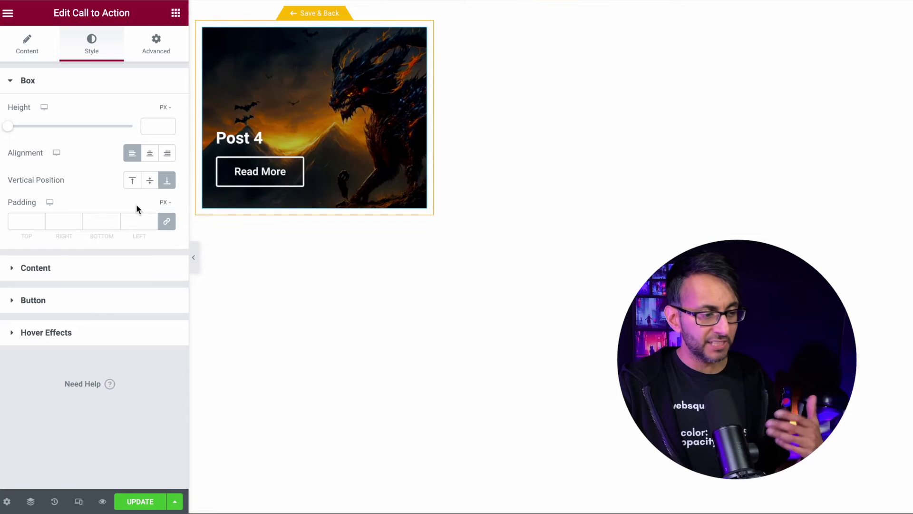
click(84, 332)
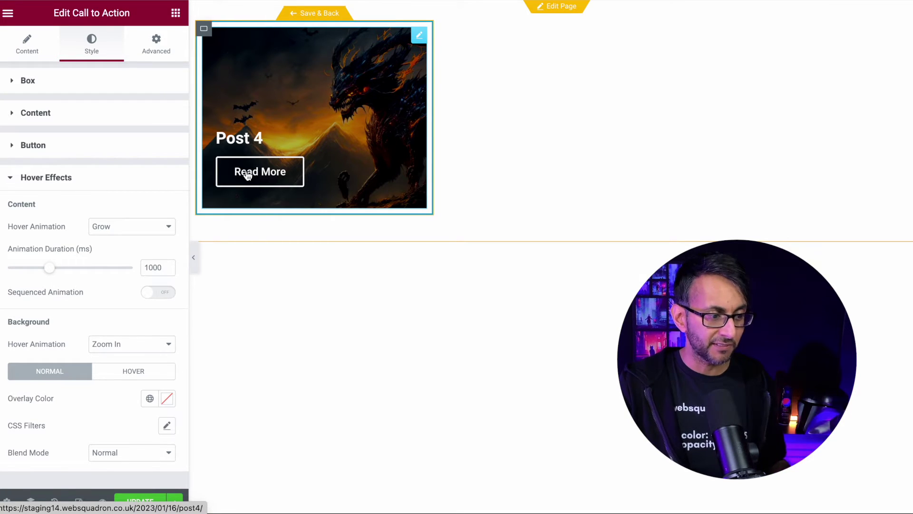
Step: Use Save & Back to return to the page and select the Loop Carousel
click(307, 14)
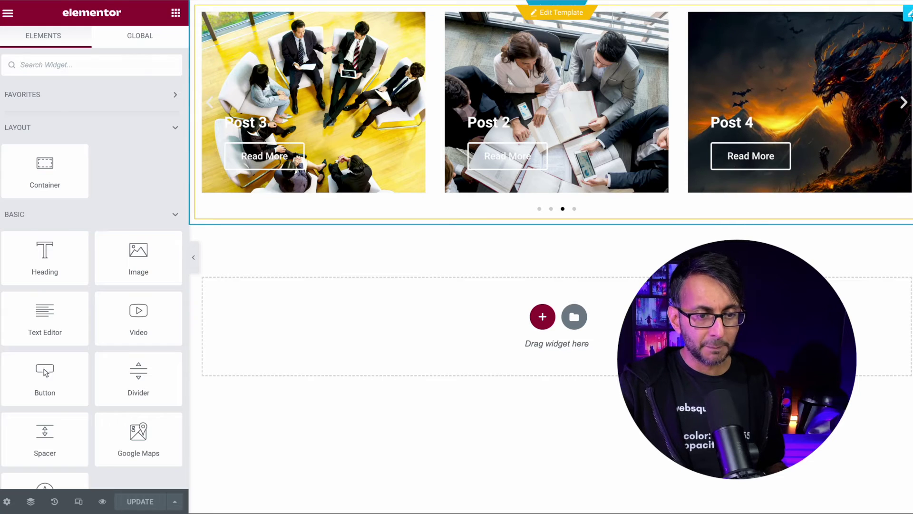
click(261, 120)
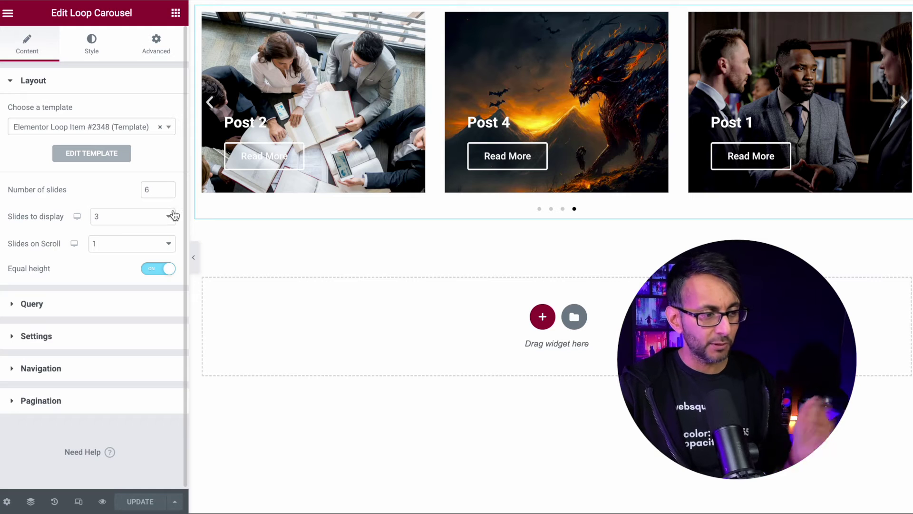
Step: Leave Slides to Display at 3 and Slides on Scroll at 1 after trying 2 for each
click(119, 217)
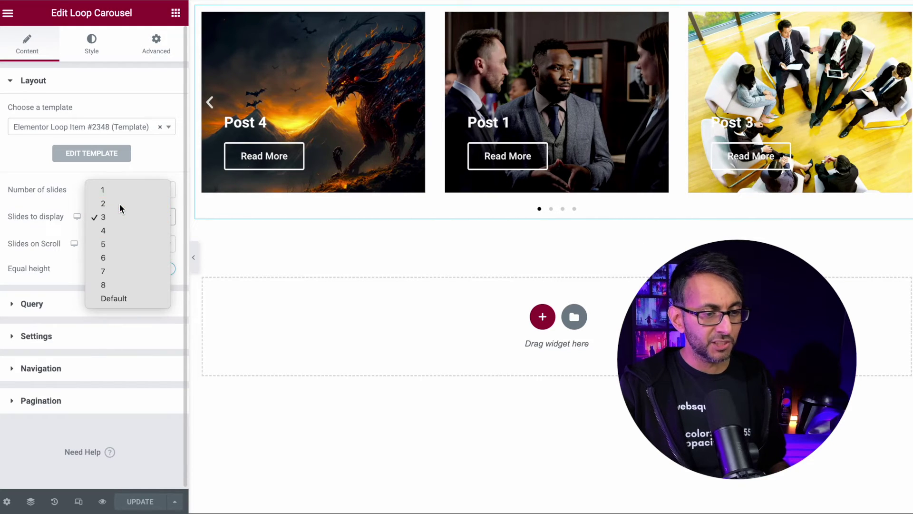
click(119, 203)
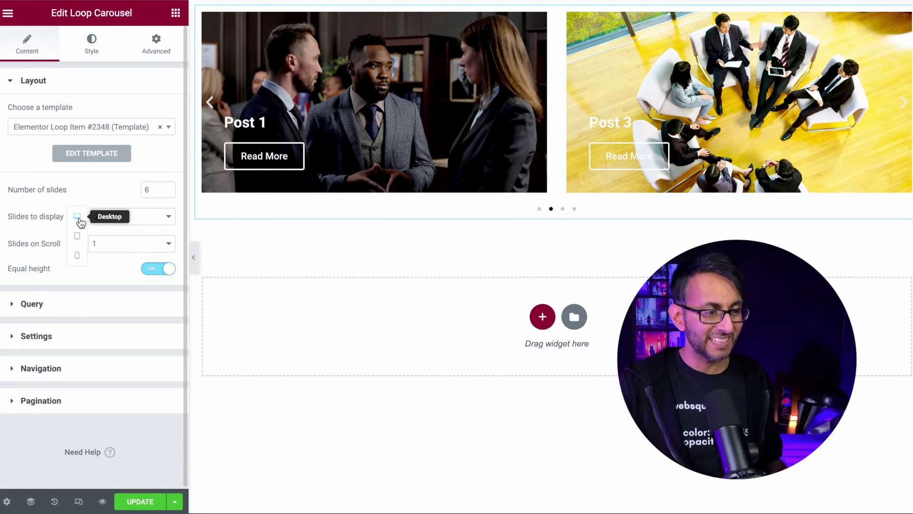
click(133, 221)
click(127, 231)
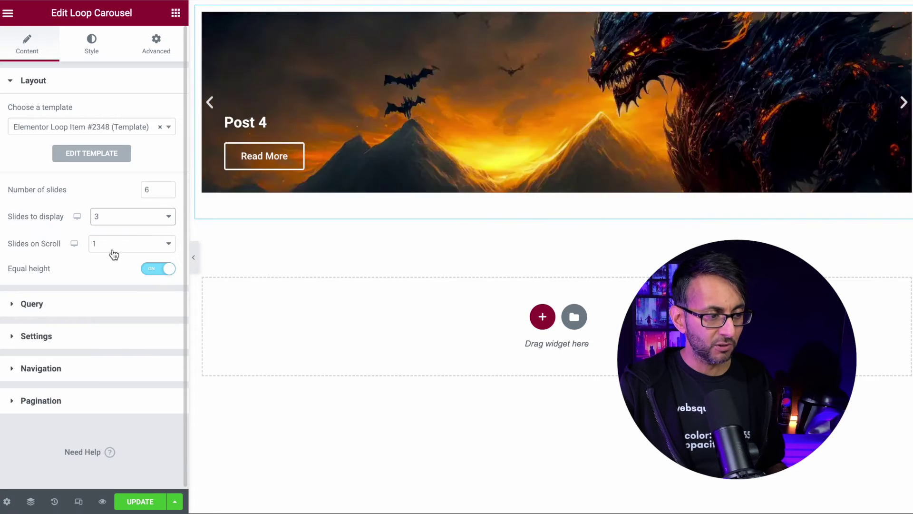
click(118, 245)
click(116, 257)
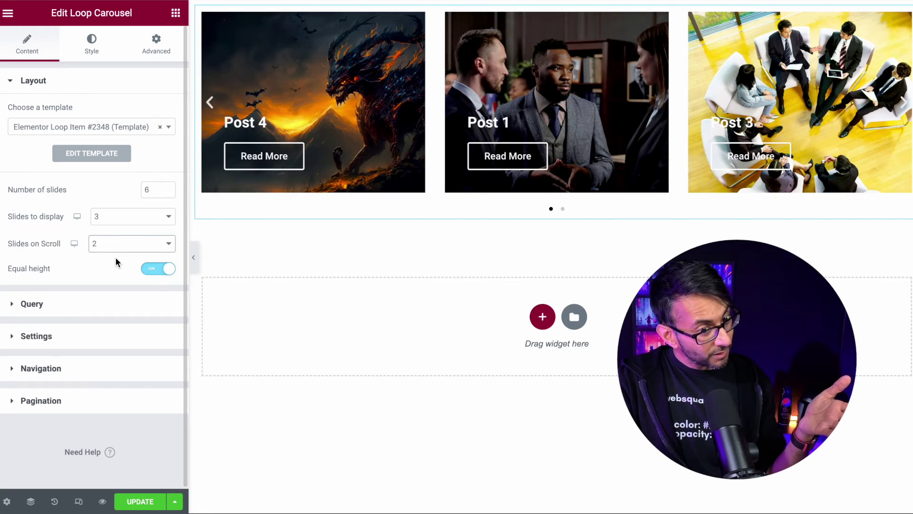
click(123, 249)
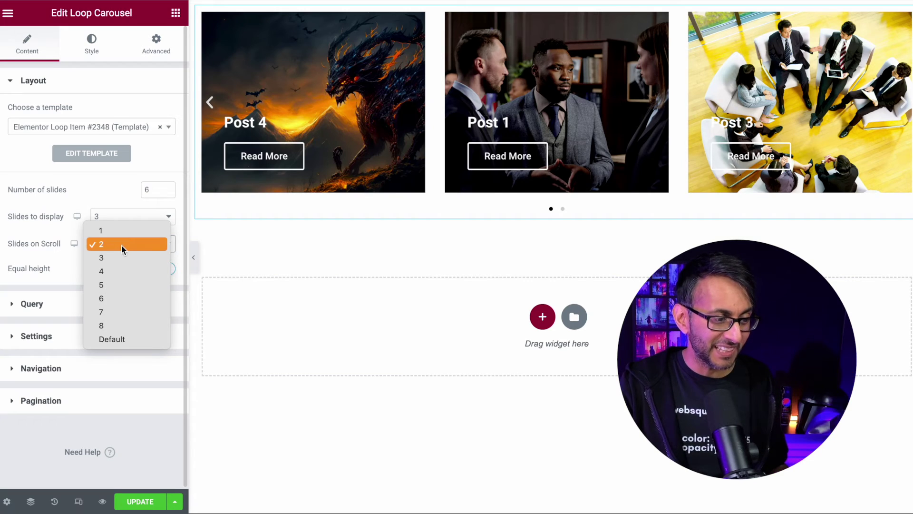
click(100, 229)
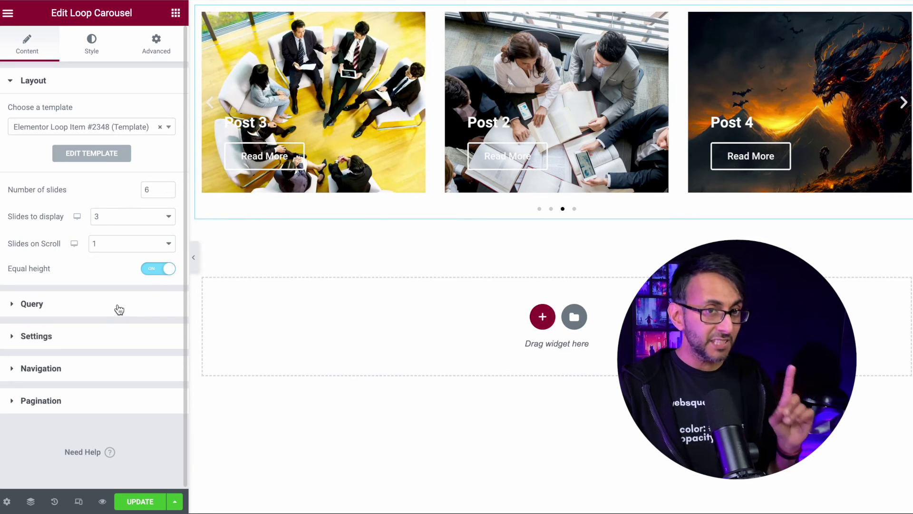
click(118, 310)
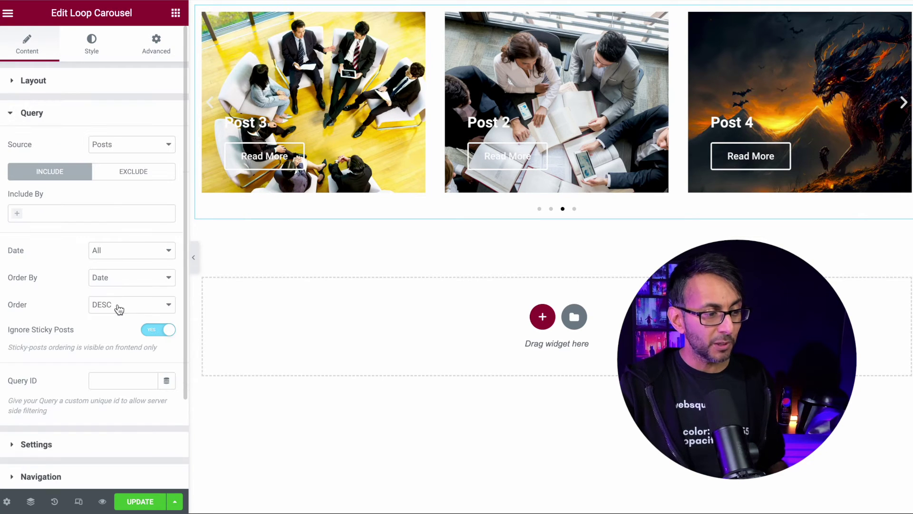
Step: Try including posts by the Screens category term, then remove that filter
click(119, 216)
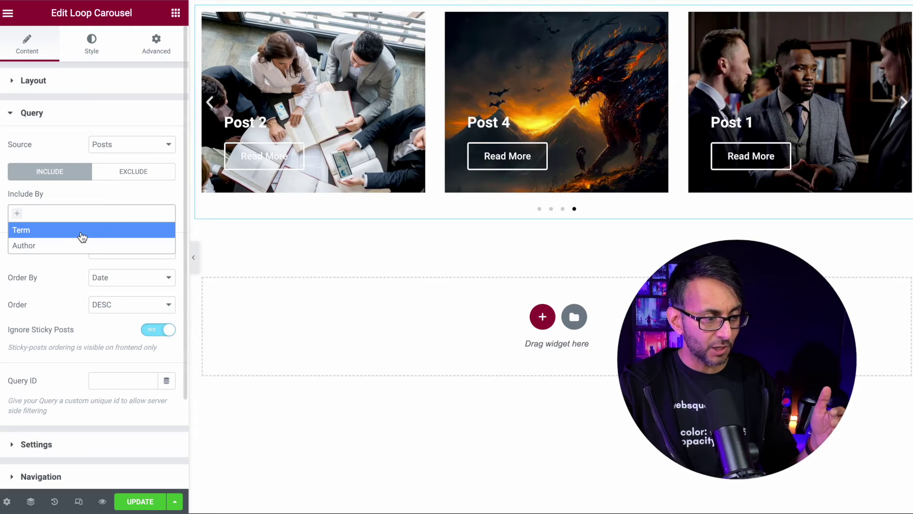
click(82, 232)
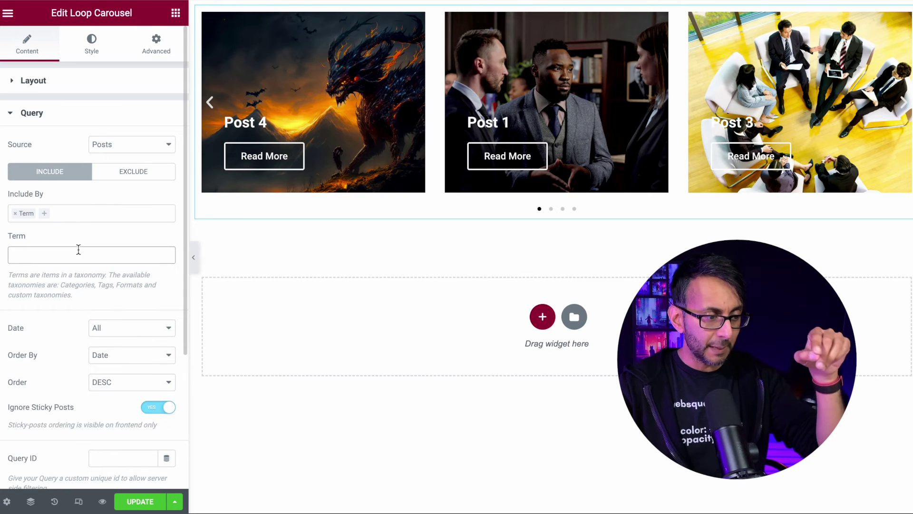
click(77, 256)
text(sd)
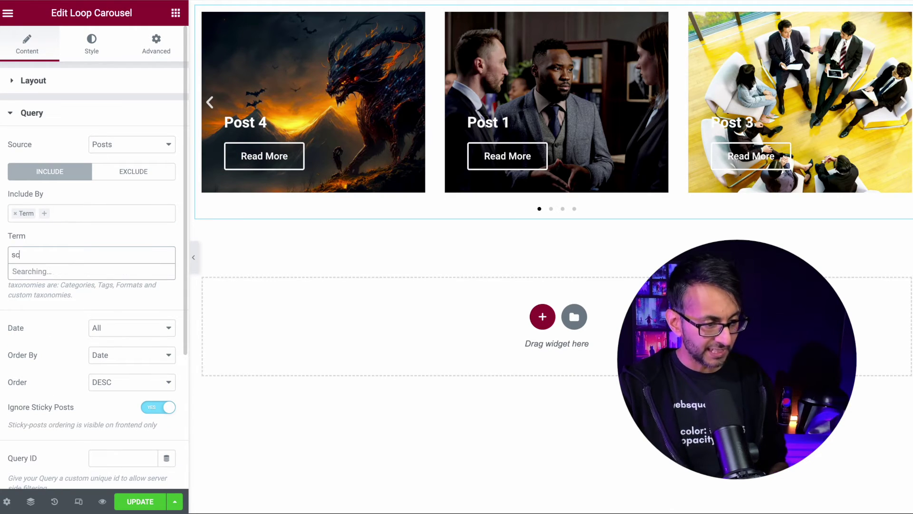
click(73, 270)
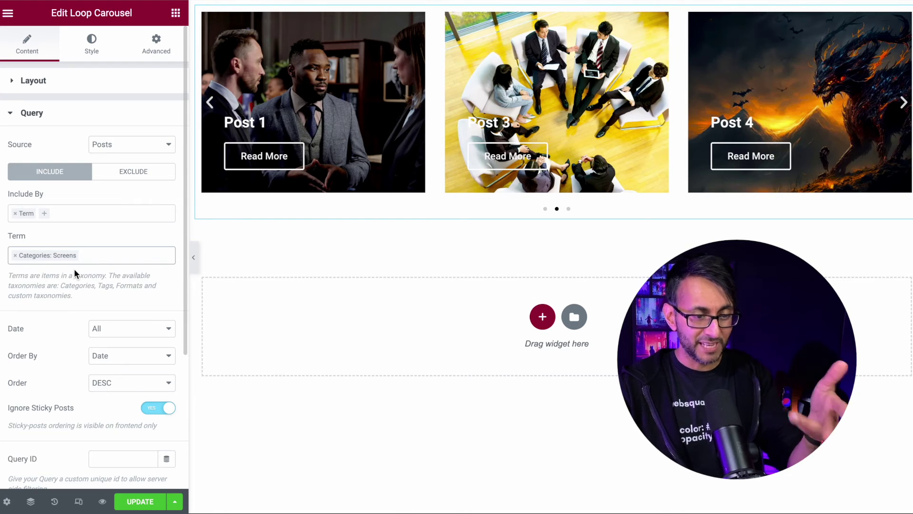
click(14, 256)
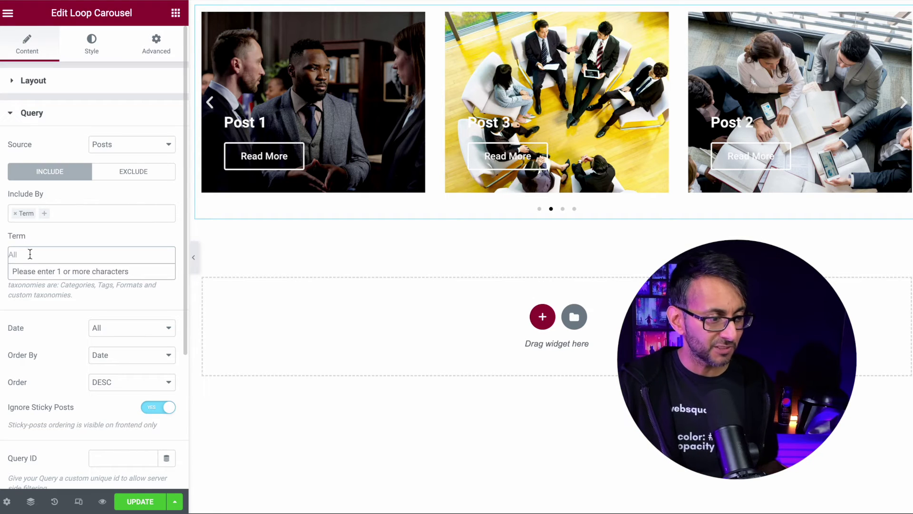
click(46, 307)
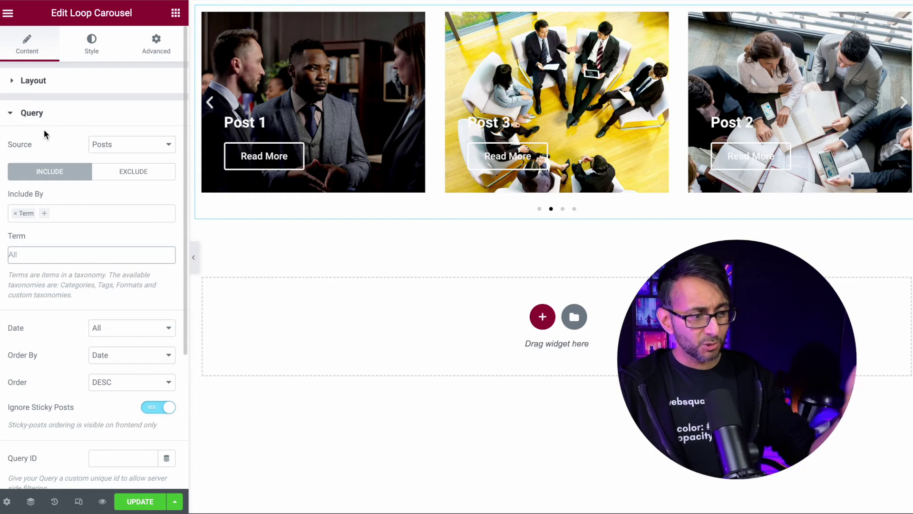
Step: Switch the query to Exclude and enable Avoid Duplicates
click(125, 177)
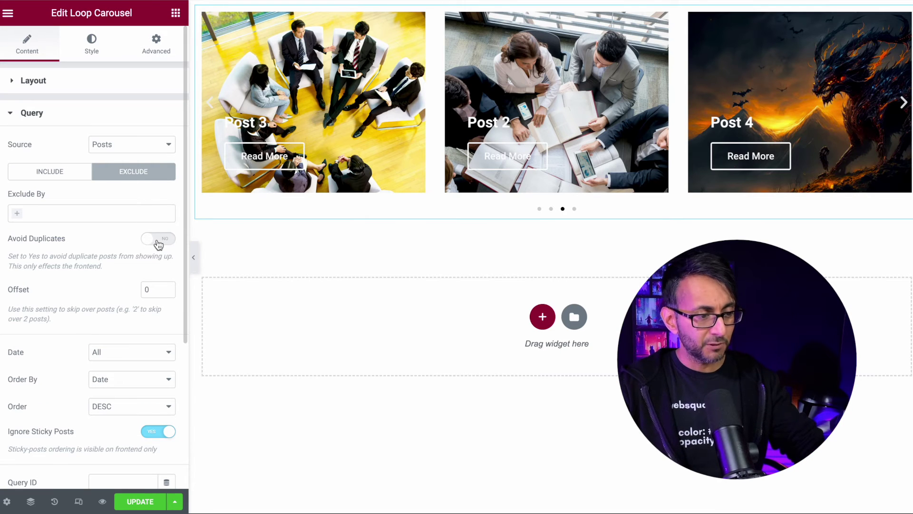
click(158, 242)
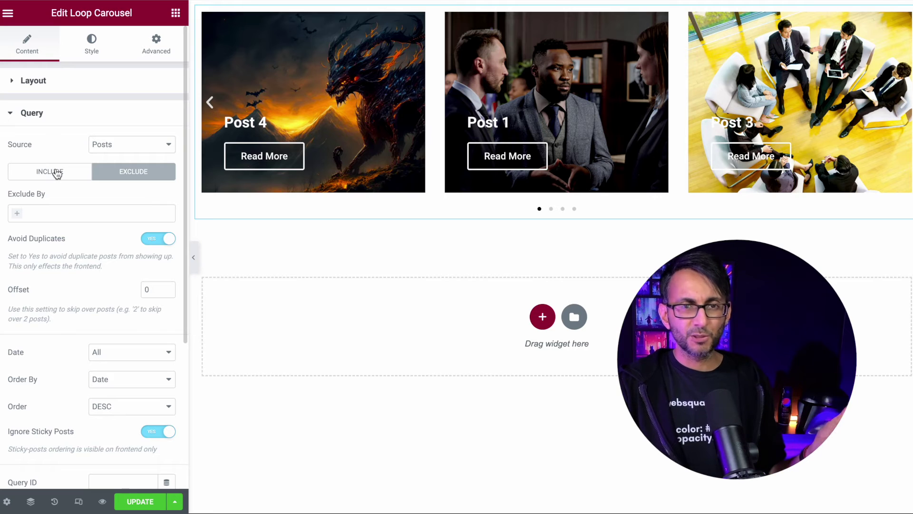
click(25, 120)
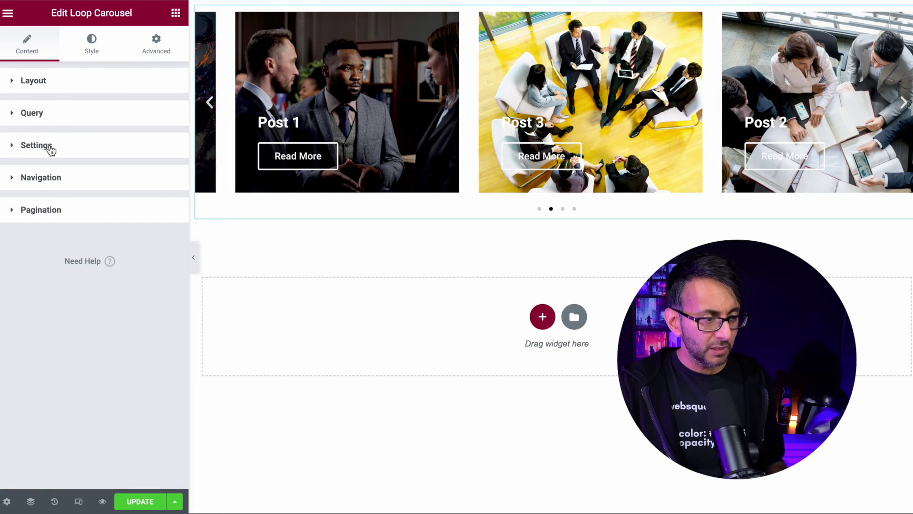
Step: Review the carousel's autoplay, arrow navigation and pagination settings
click(51, 151)
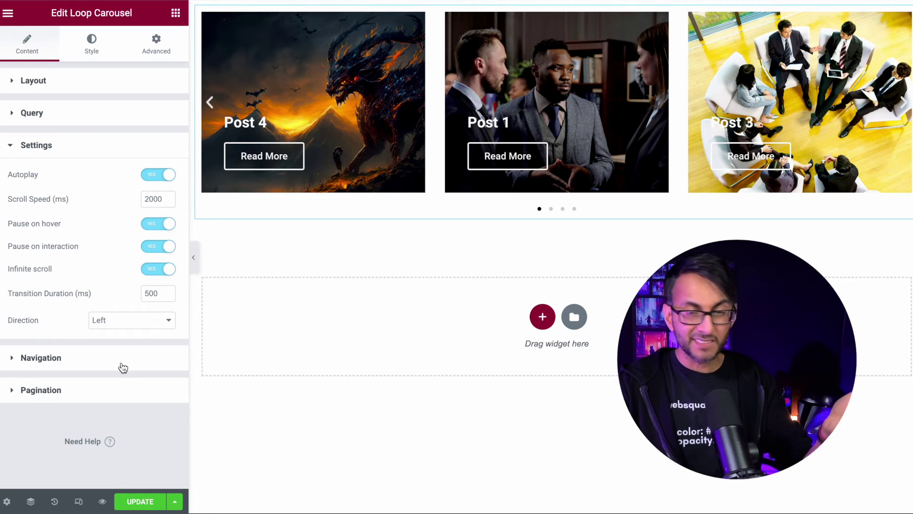
click(123, 367)
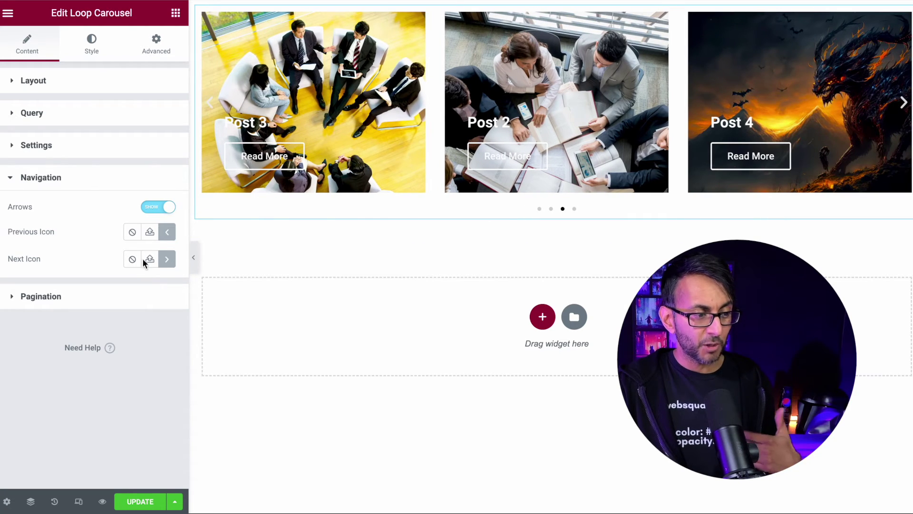
click(106, 298)
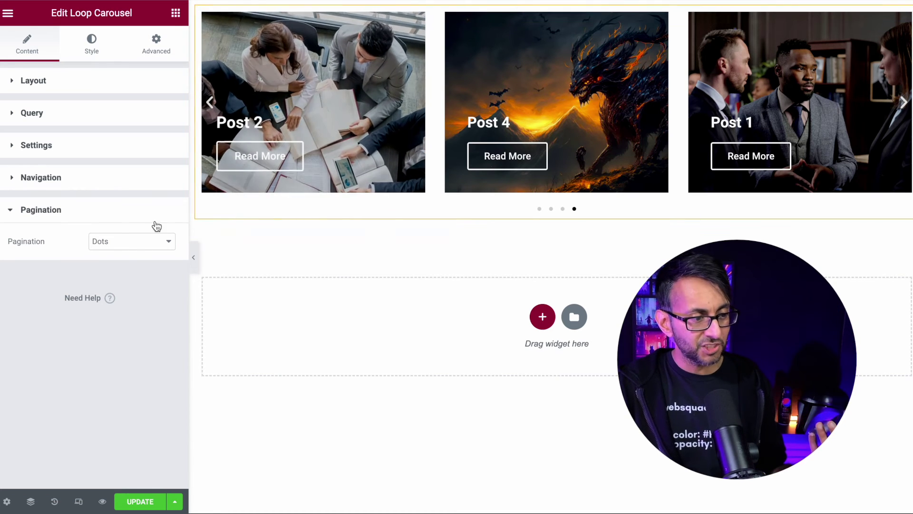
click(147, 242)
Step: Keep Dots as the pagination style and widen the gap between slides to 47
click(28, 297)
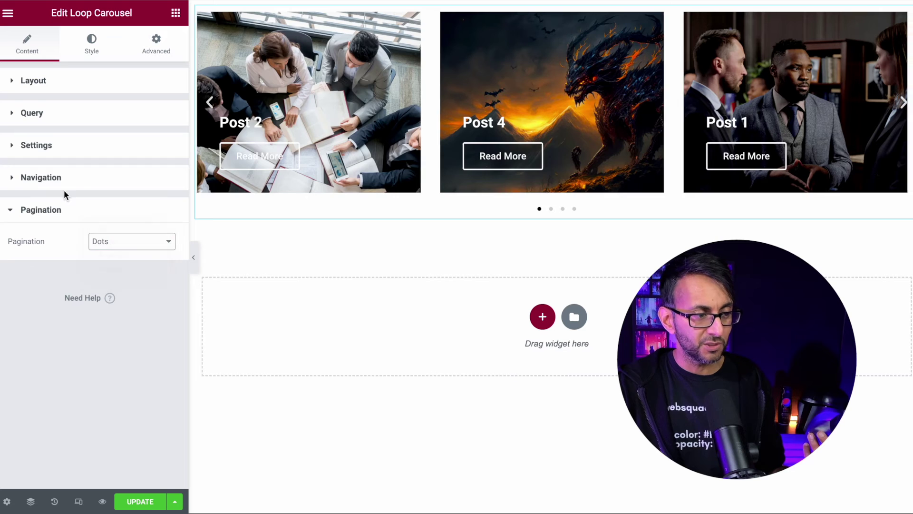
click(88, 50)
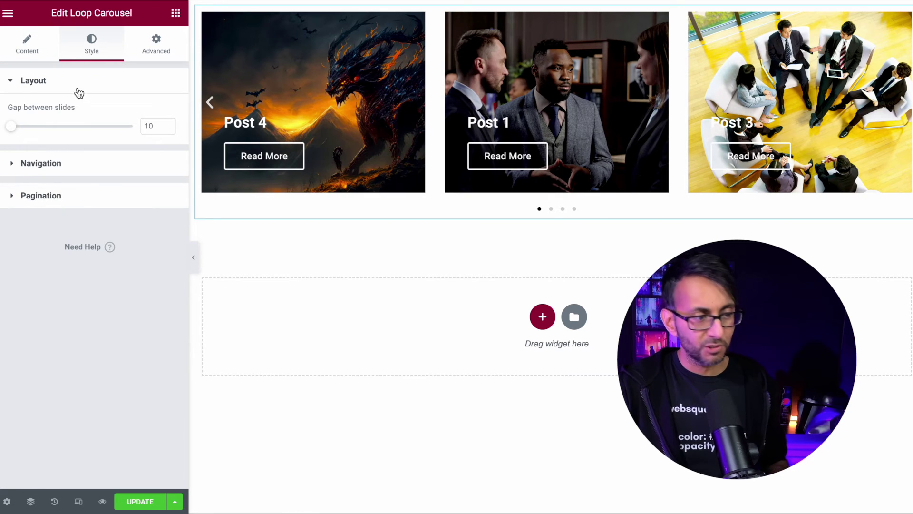
mouse_move(14, 129)
mouse_down()
mouse_move(37, 133)
mouse_move(26, 131)
mouse_up()
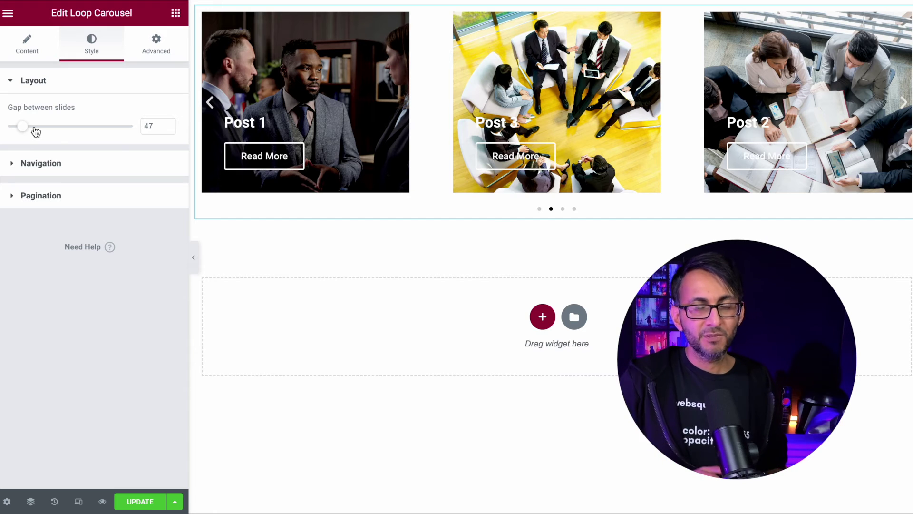